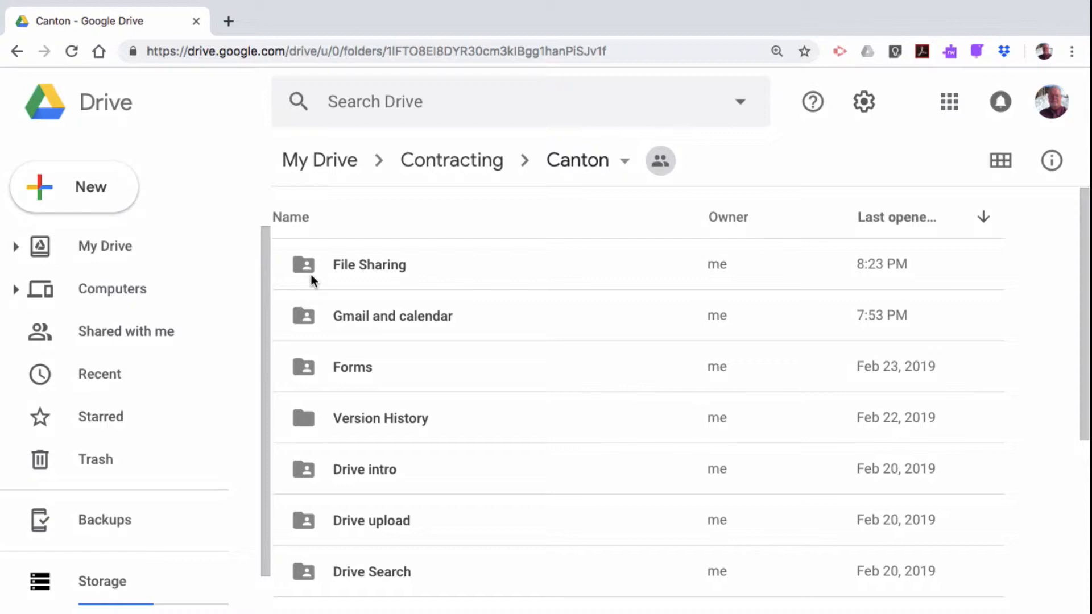
- Open the File Sharing folder inside the Canton folder
{"action": "right_click", "coordinate": [354, 265]}
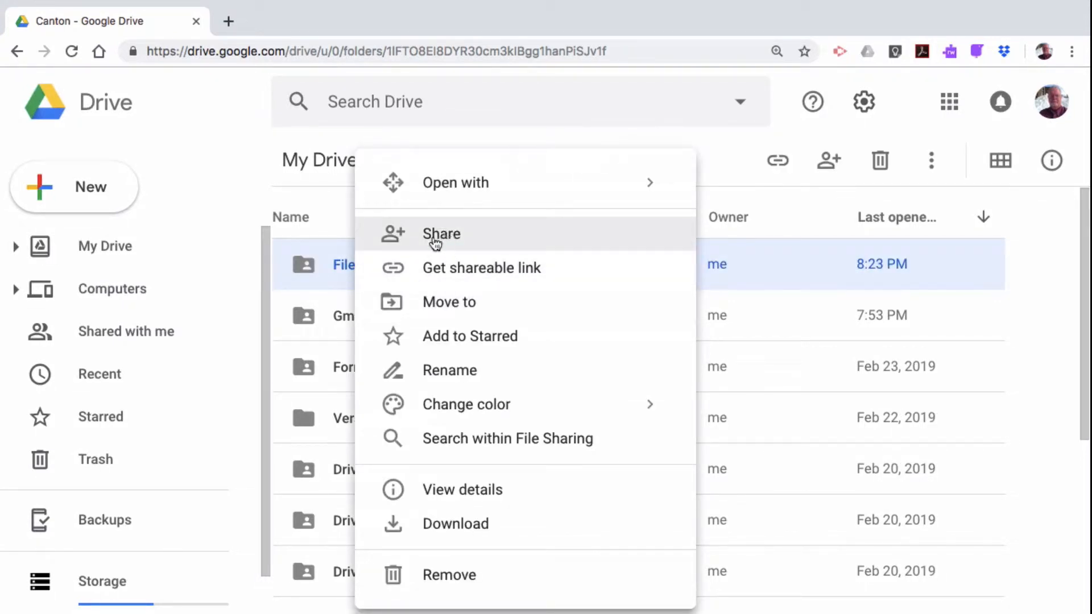
{"action": "left_click", "coordinate": [305, 265]}
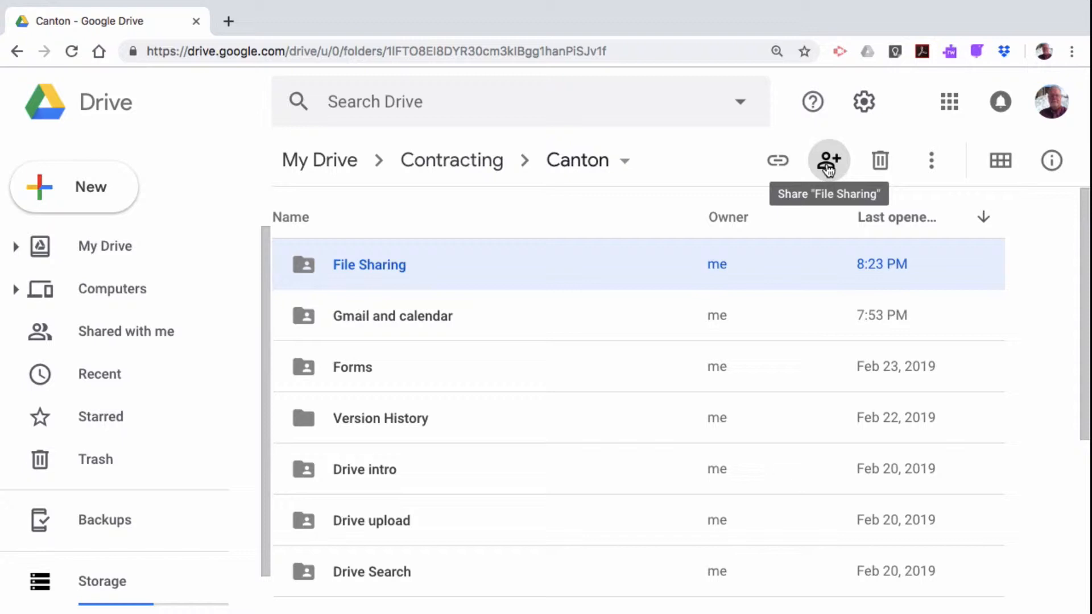
{"action": "double_click", "coordinate": [305, 266]}
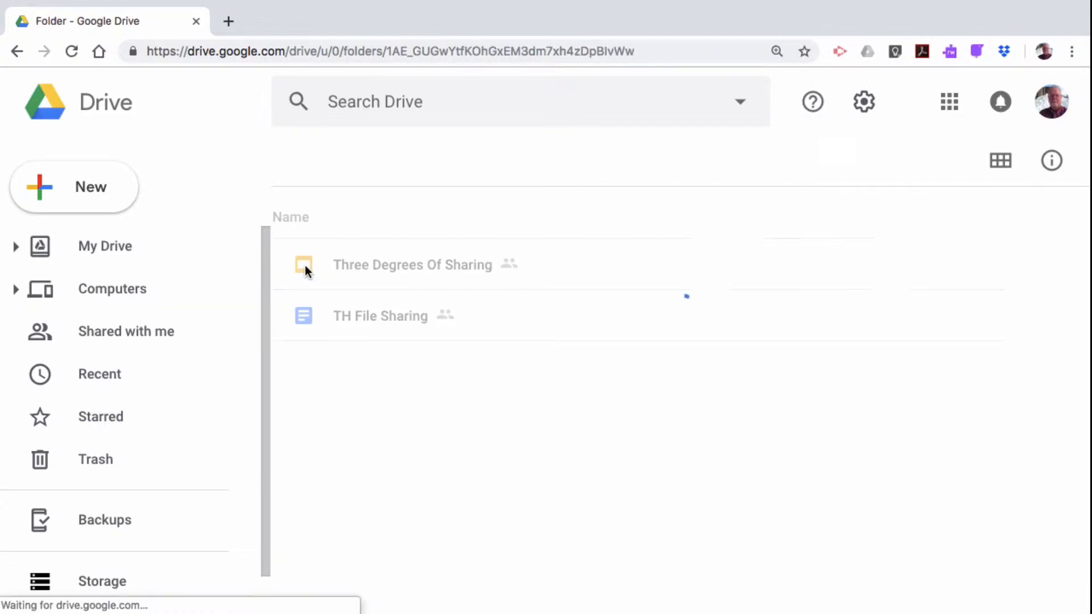
- Create a blank Google Docs document in this folder, accepting the same sharing permissions as the folder
{"action": "left_click", "coordinate": [86, 194]}
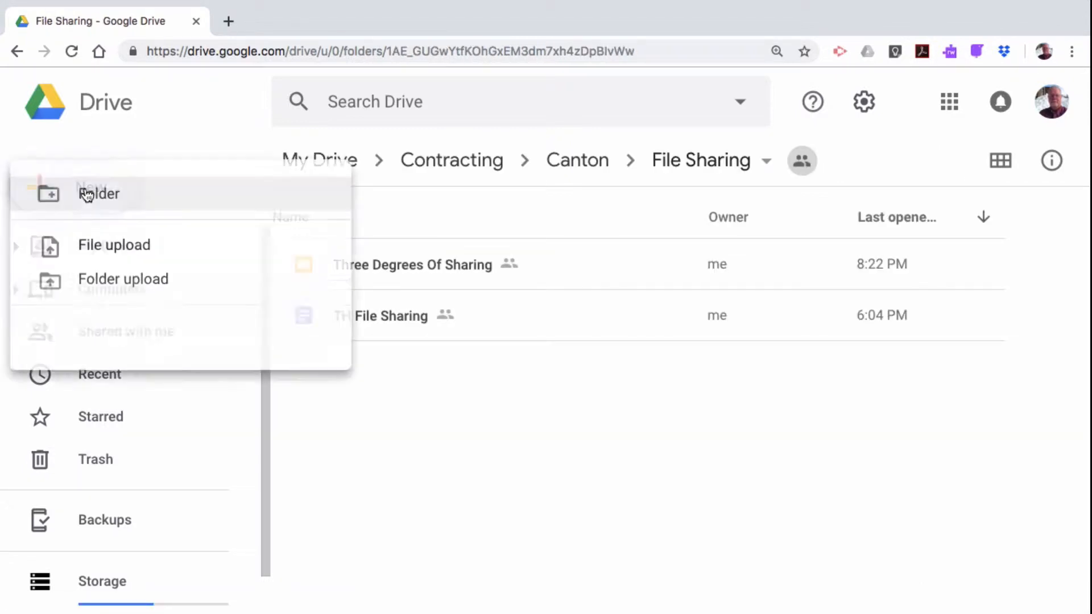
{"action": "left_click", "coordinate": [126, 334]}
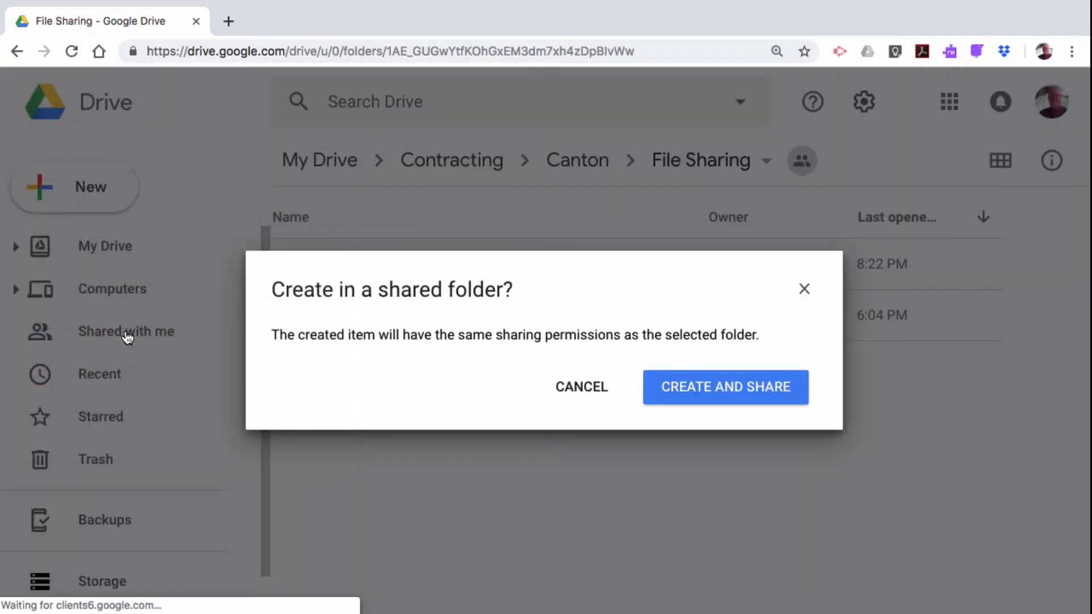
{"action": "left_click_drag", "start_coordinate": [273, 333], "coordinate": [758, 339]}
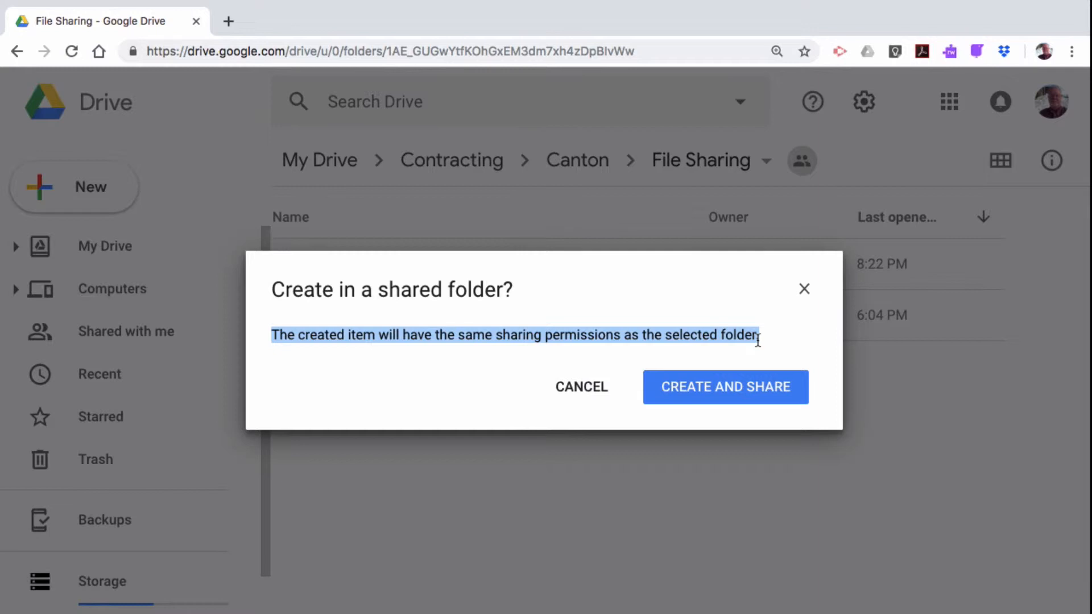
{"action": "left_click", "coordinate": [735, 392]}
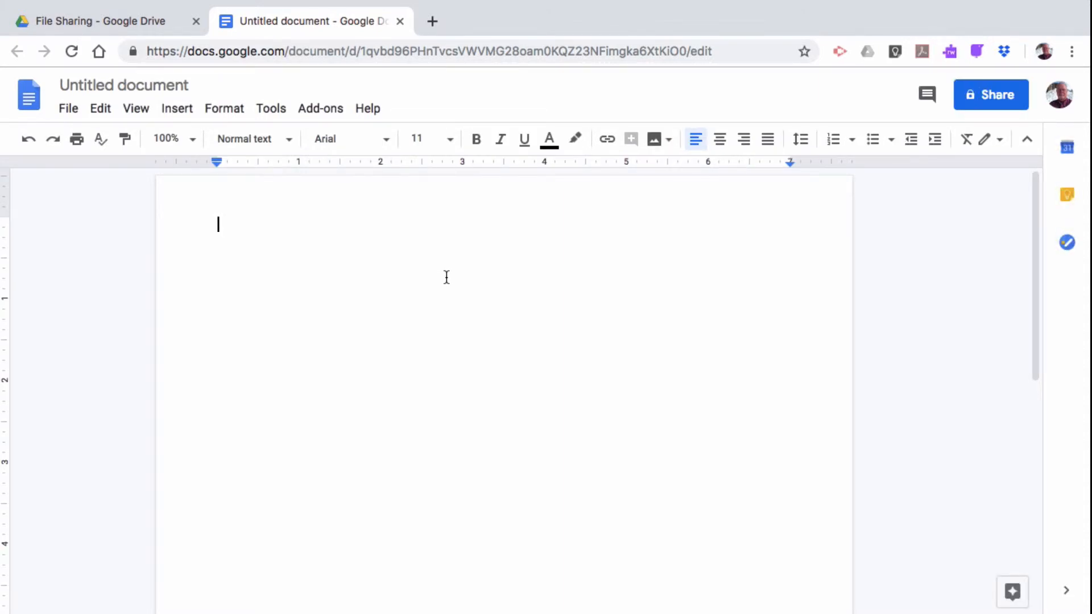
- Paste the copied Gmail outline text into the blank document and name the document Gmail outline
{"action": "key", "text": "ctrl+v"}
{"action": "scroll", "coordinate": [446, 251], "scroll_direction": "up", "scroll_amount": 8}
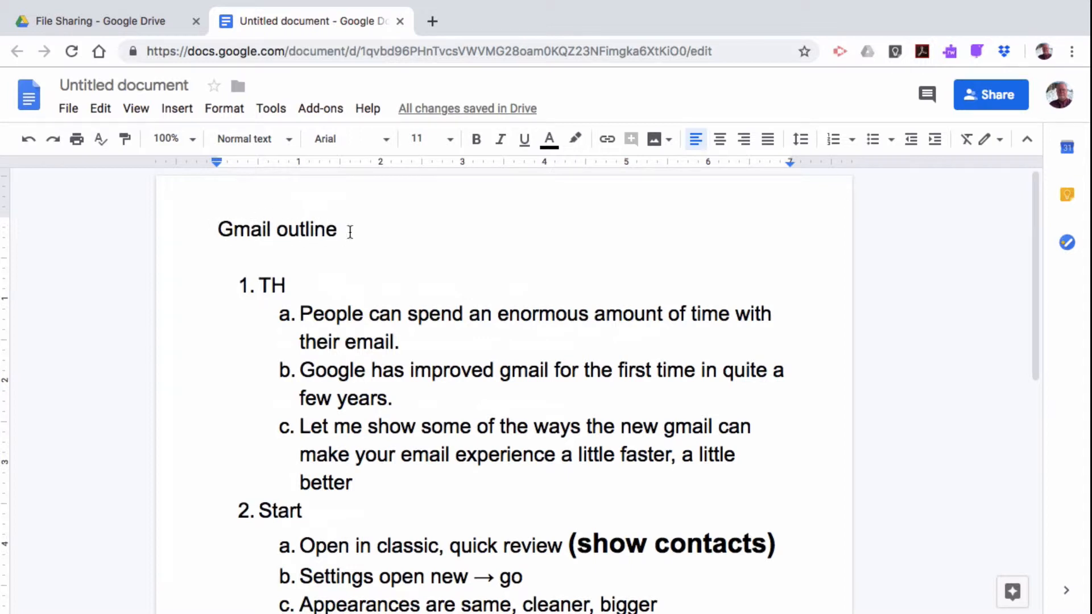
{"action": "left_click", "coordinate": [137, 87]}
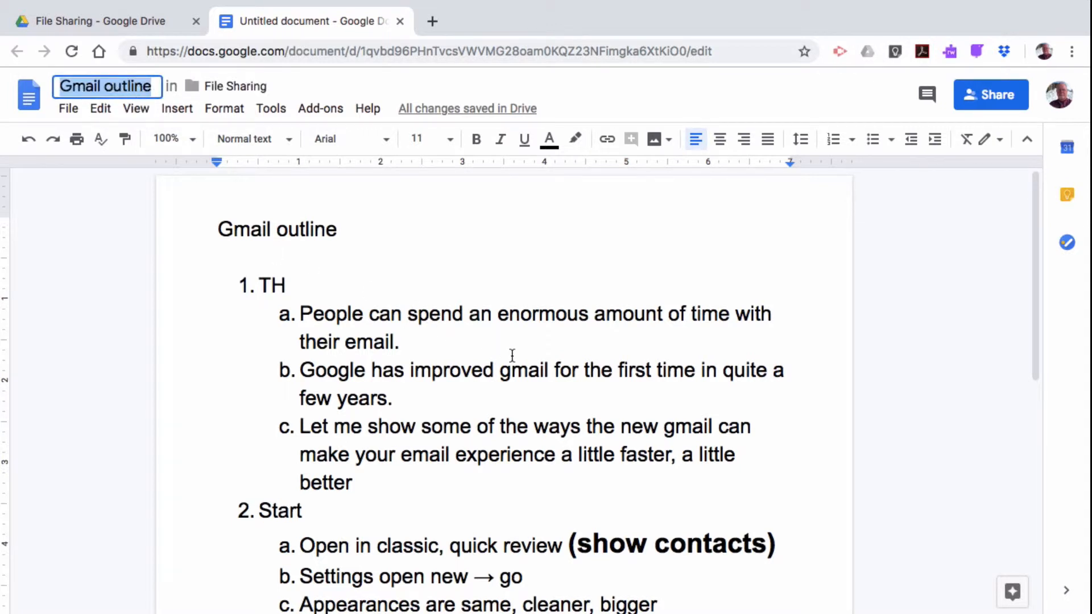
{"action": "mouse_move", "coordinate": [446, 114]}
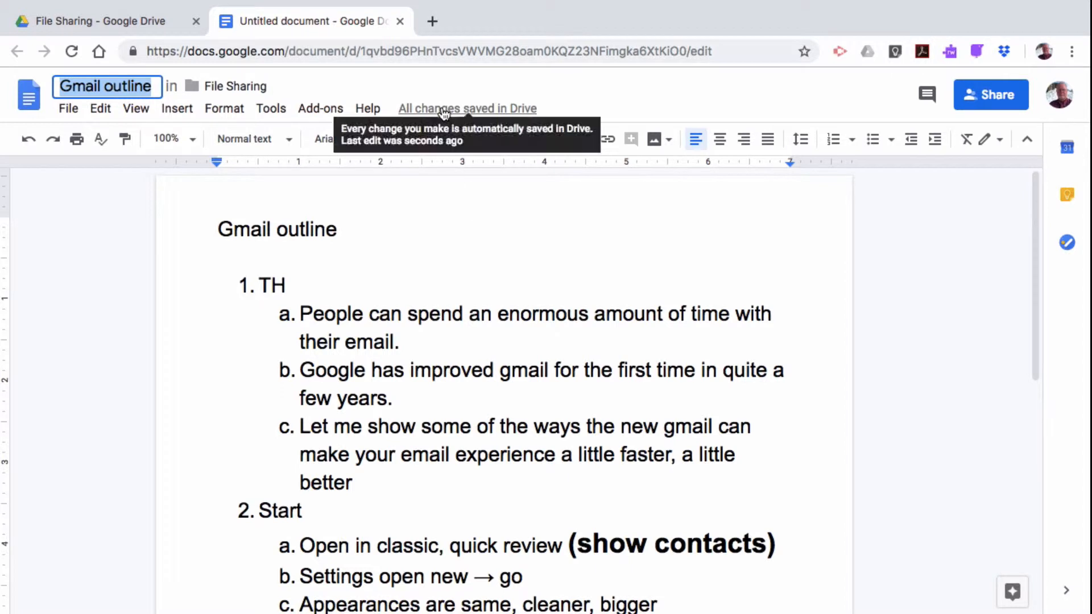
{"action": "left_click", "coordinate": [481, 315]}
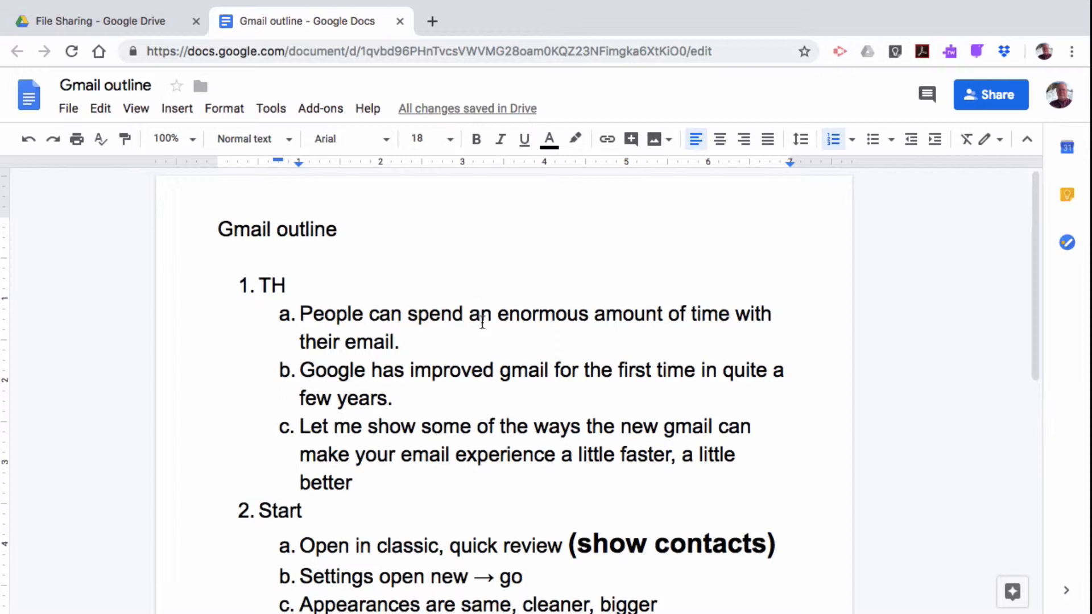
- Remove the existing collaborator's access in the document's advanced sharing settings and save the change
{"action": "left_click", "coordinate": [996, 98]}
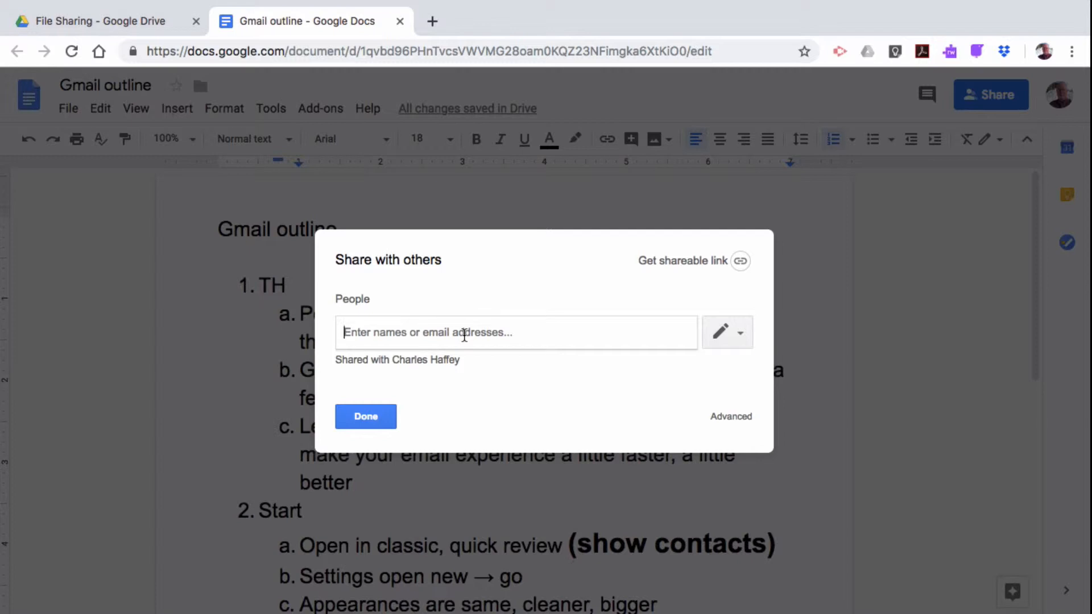
{"action": "left_click", "coordinate": [729, 417]}
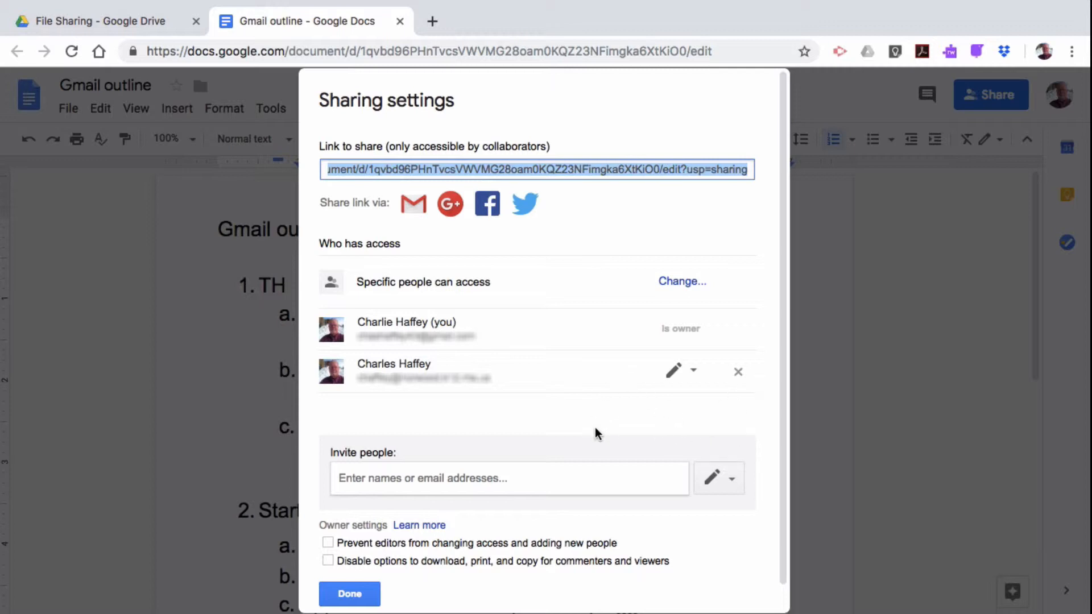
{"action": "left_click", "coordinate": [738, 374]}
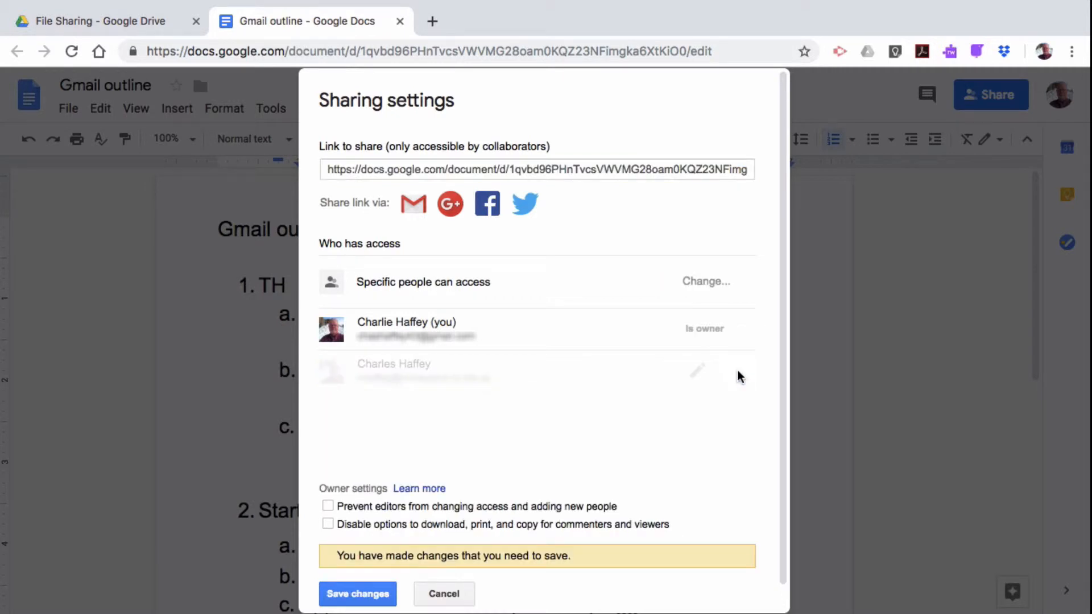
{"action": "left_click", "coordinate": [361, 595]}
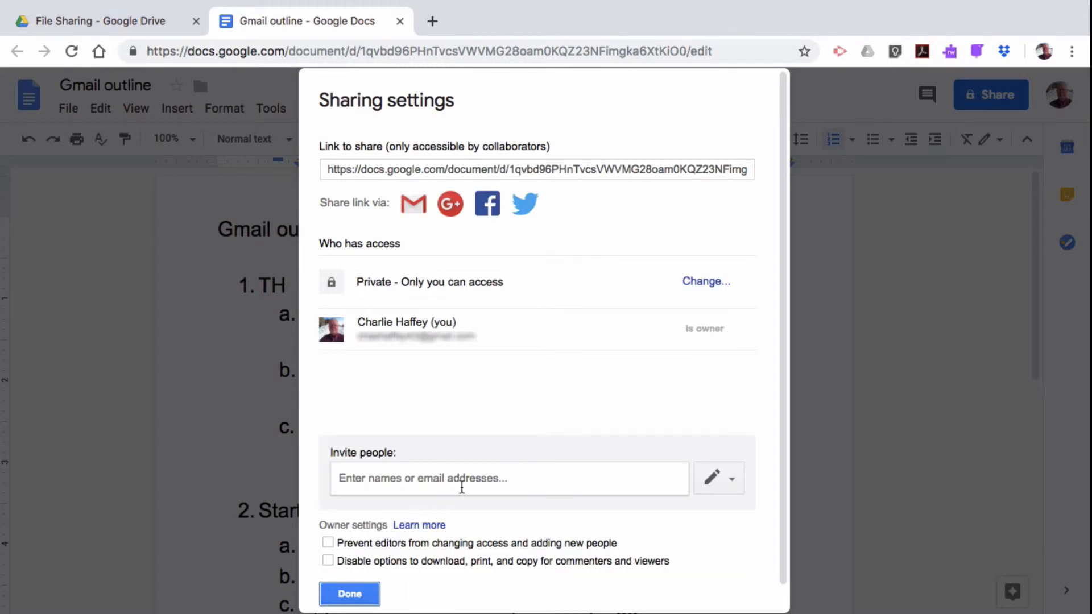
- Invite the first contact with Can view access, include the message "Check it out", and send the invitation
{"action": "left_click", "coordinate": [470, 484]}
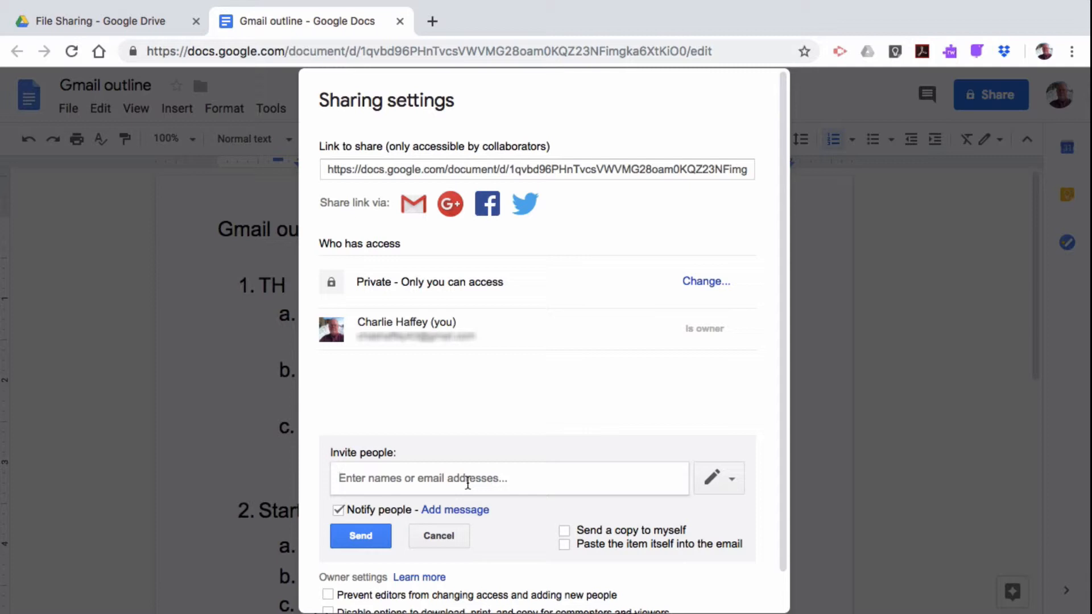
{"action": "type", "text": "jessie"}
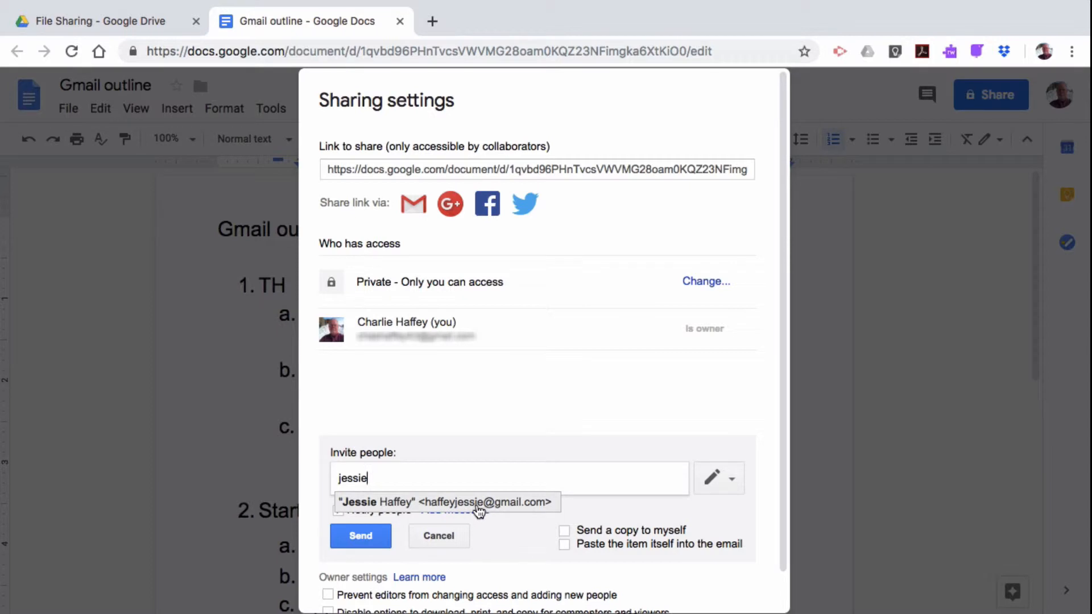
{"action": "left_click", "coordinate": [477, 503]}
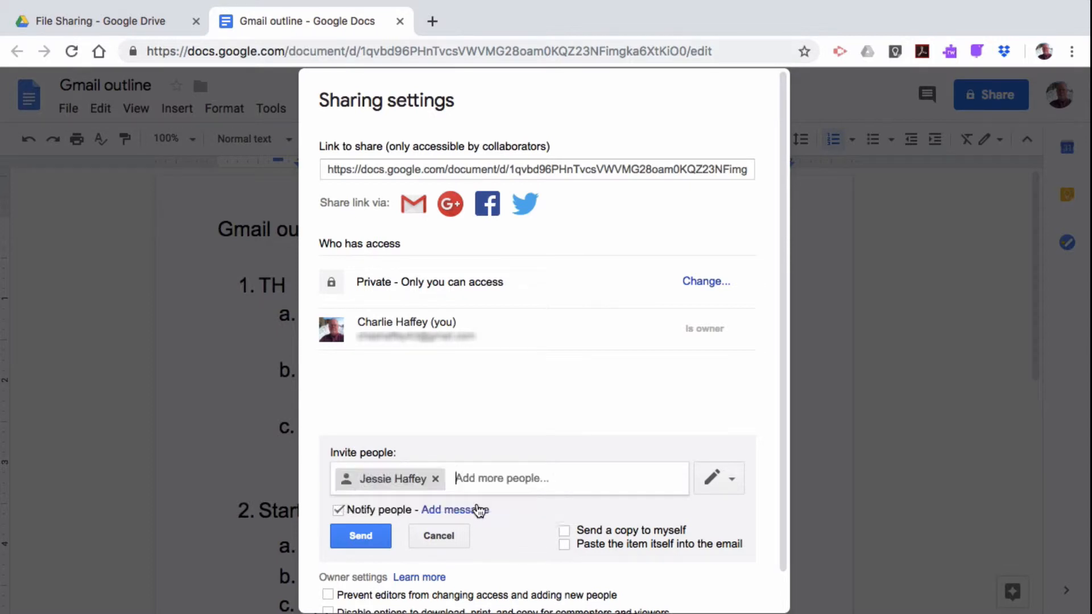
{"action": "left_click", "coordinate": [731, 483]}
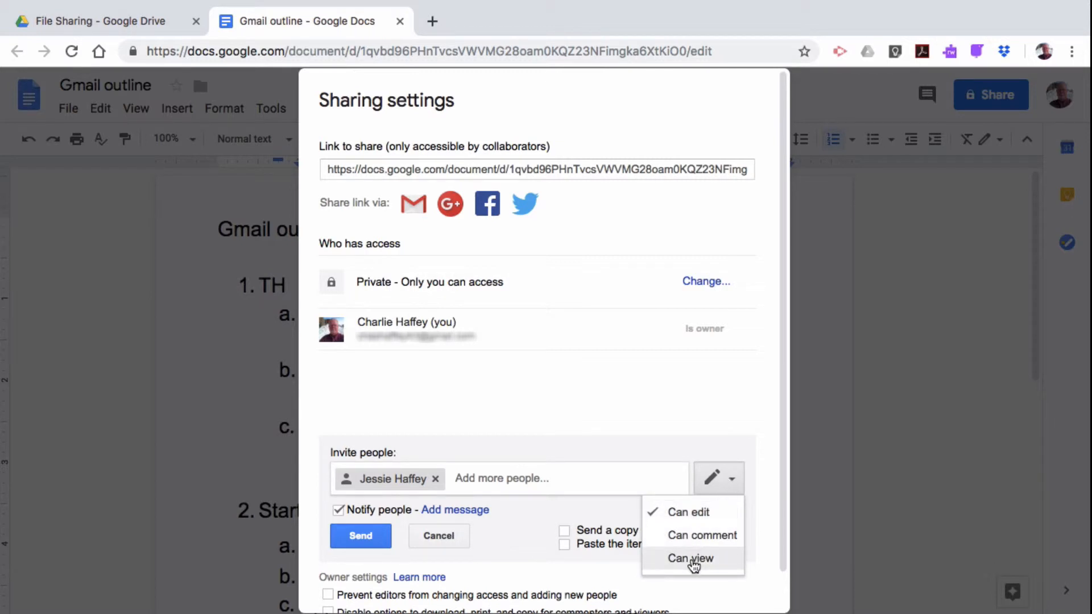
{"action": "left_click", "coordinate": [693, 560]}
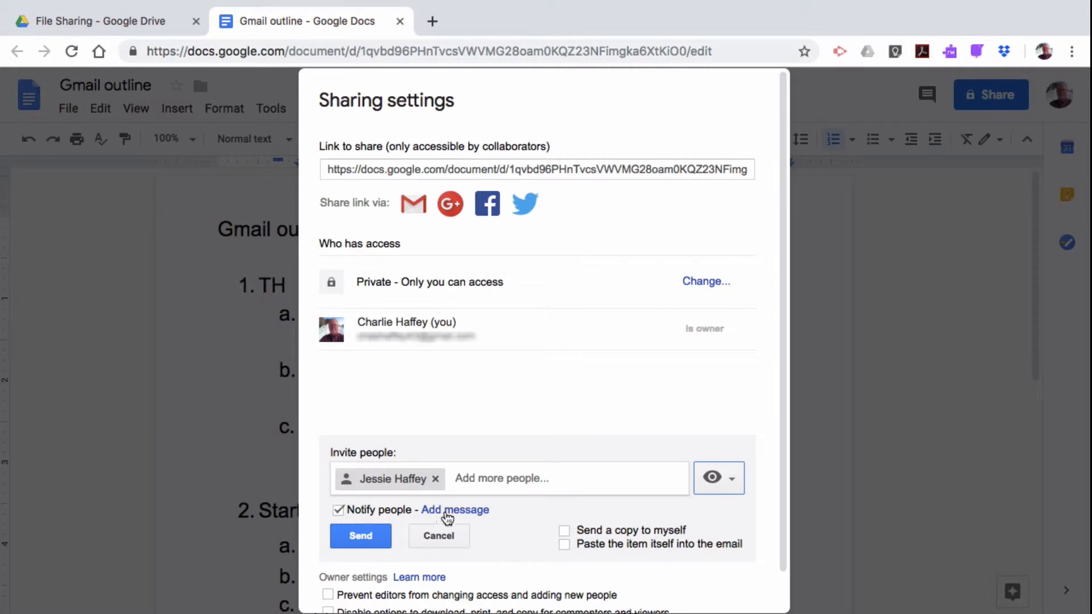
{"action": "left_click", "coordinate": [453, 512]}
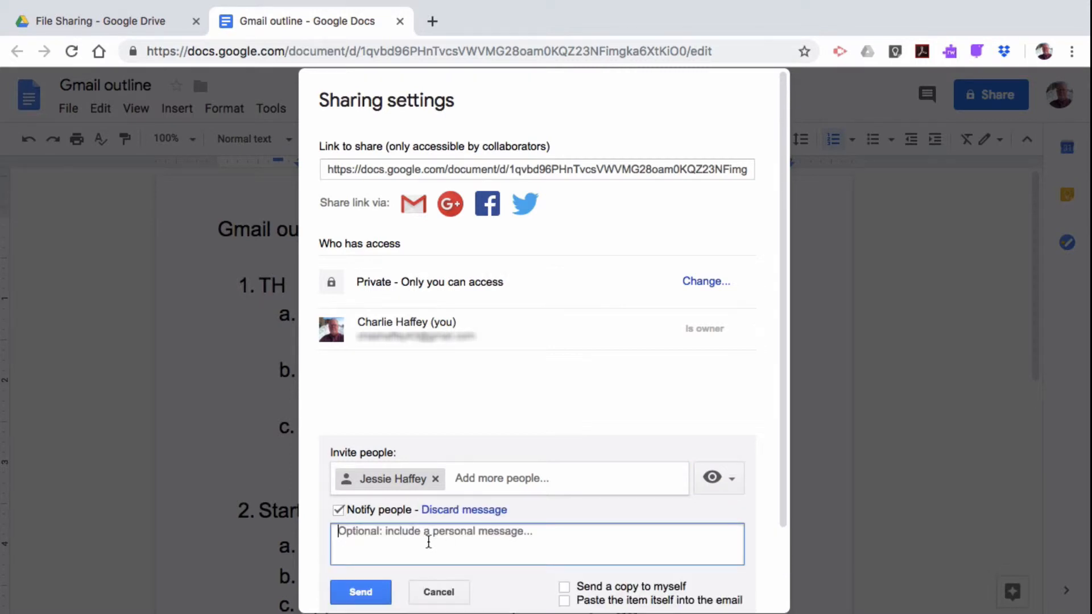
{"action": "type", "text": "Chec"}
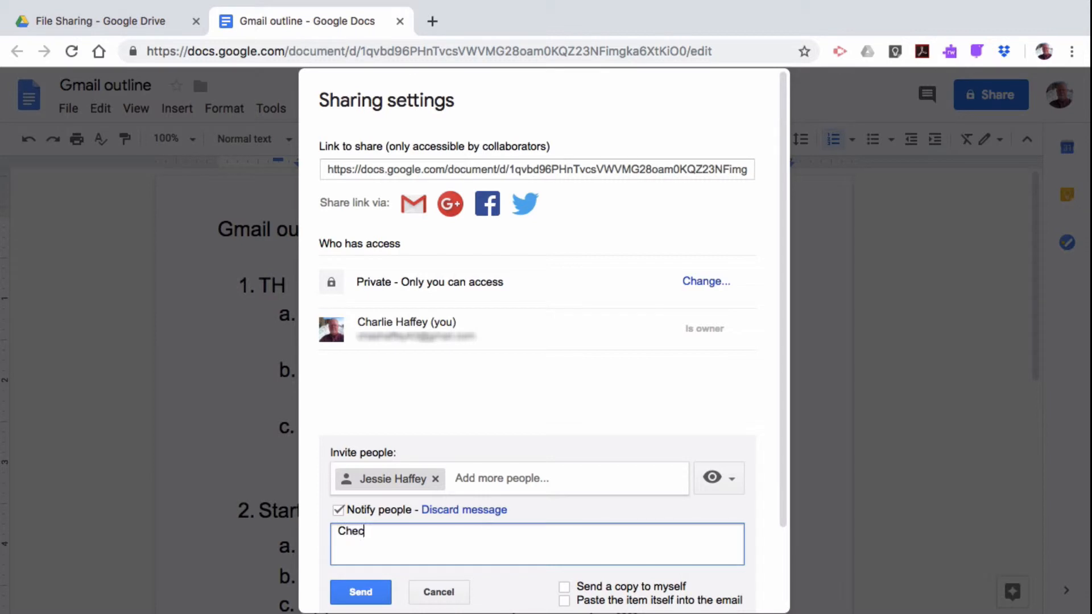
{"action": "type", "text": "k it out"}
{"action": "left_click", "coordinate": [360, 592]}
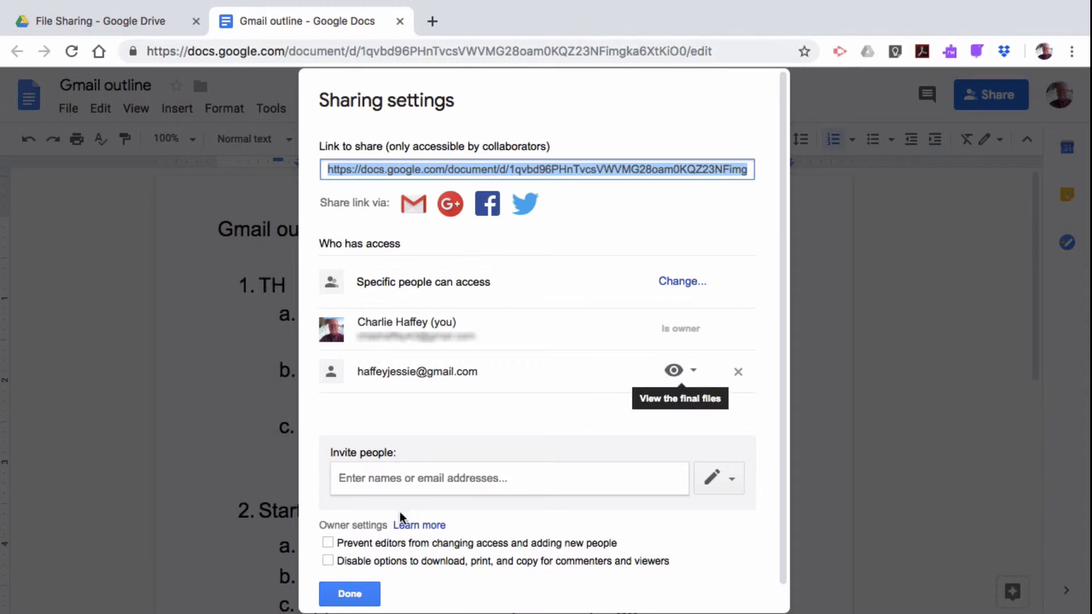
- Share the document with a second contact with Can edit access, skipping the email notification
{"action": "left_click", "coordinate": [410, 478]}
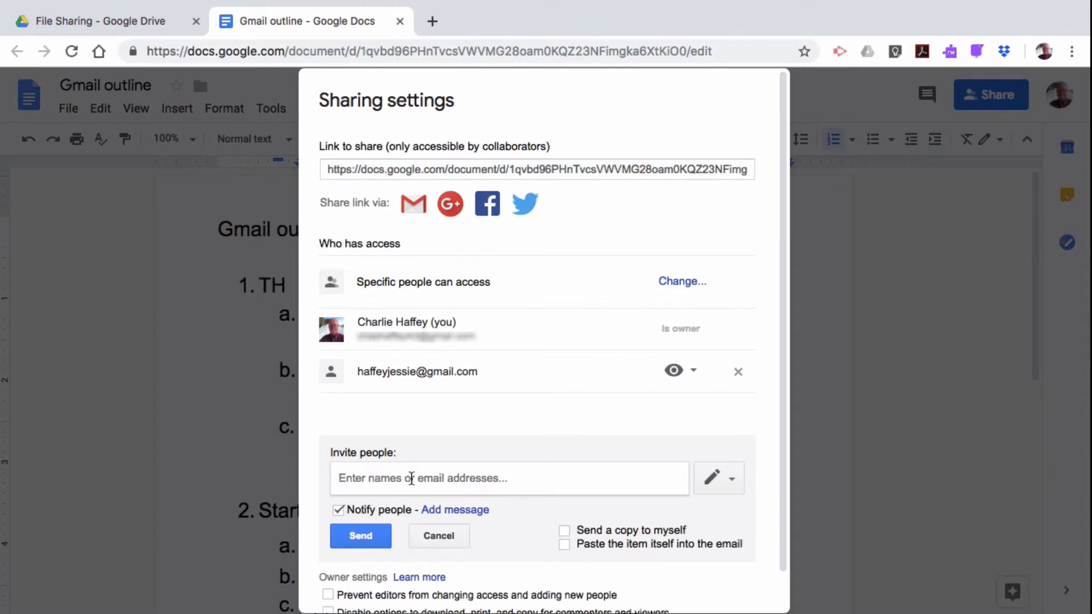
{"action": "type", "text": "electron"}
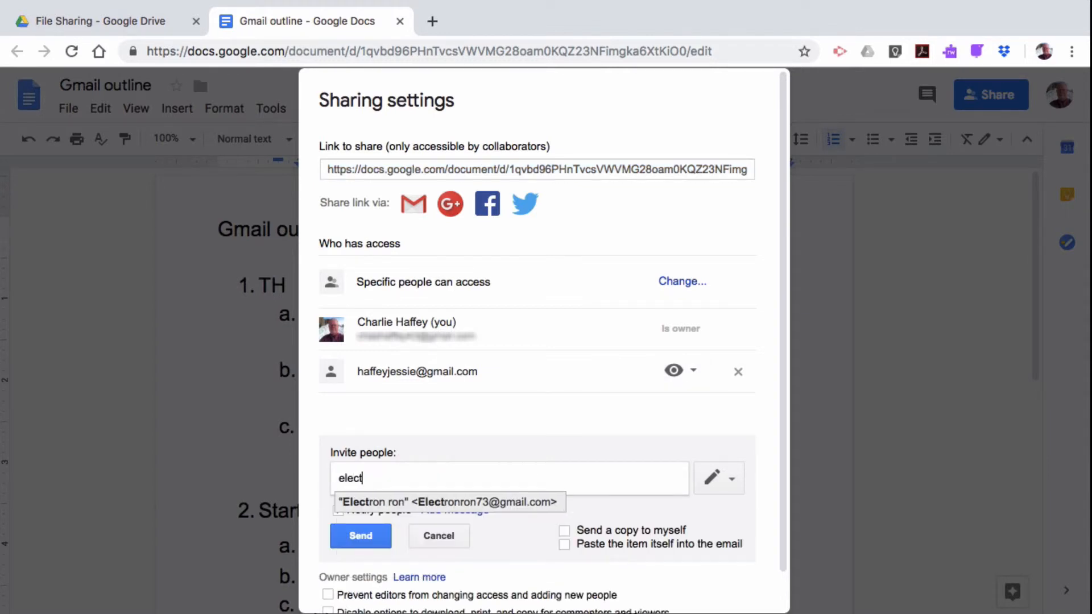
{"action": "left_click", "coordinate": [435, 502]}
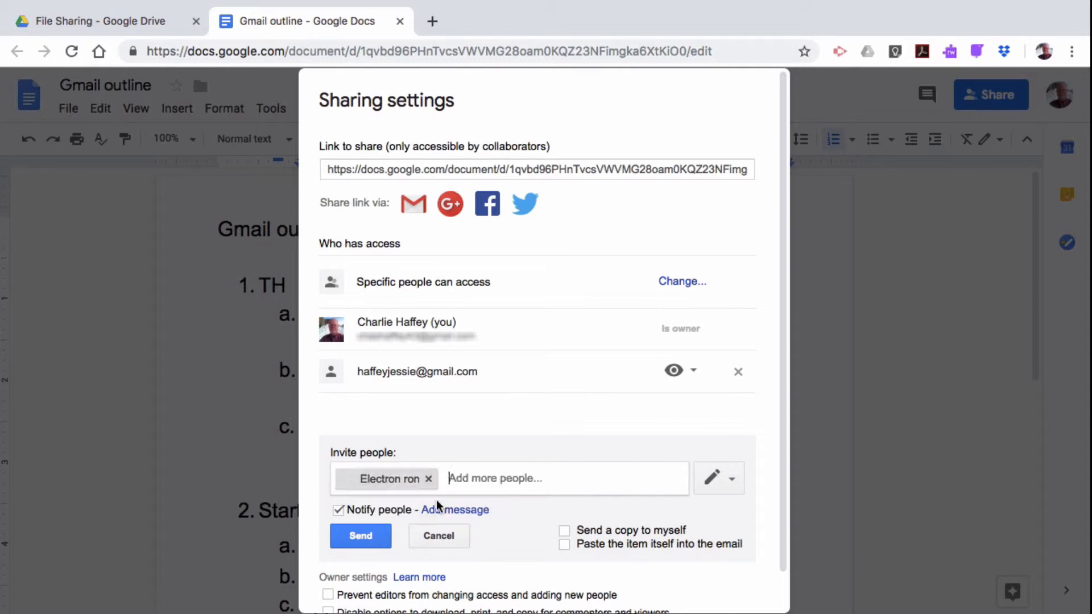
{"action": "left_click", "coordinate": [733, 482]}
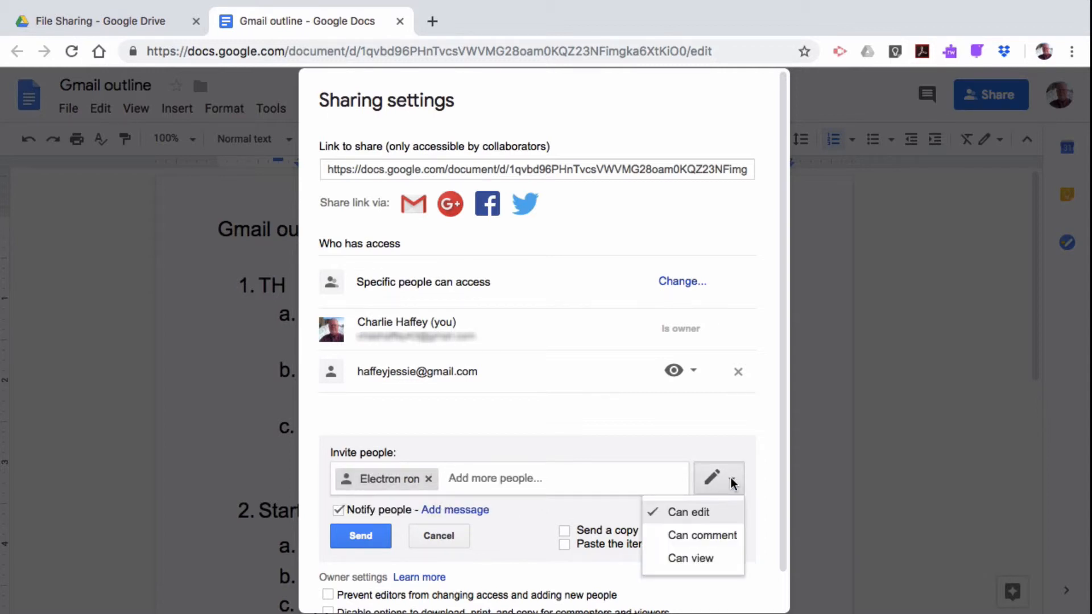
{"action": "left_click", "coordinate": [696, 514]}
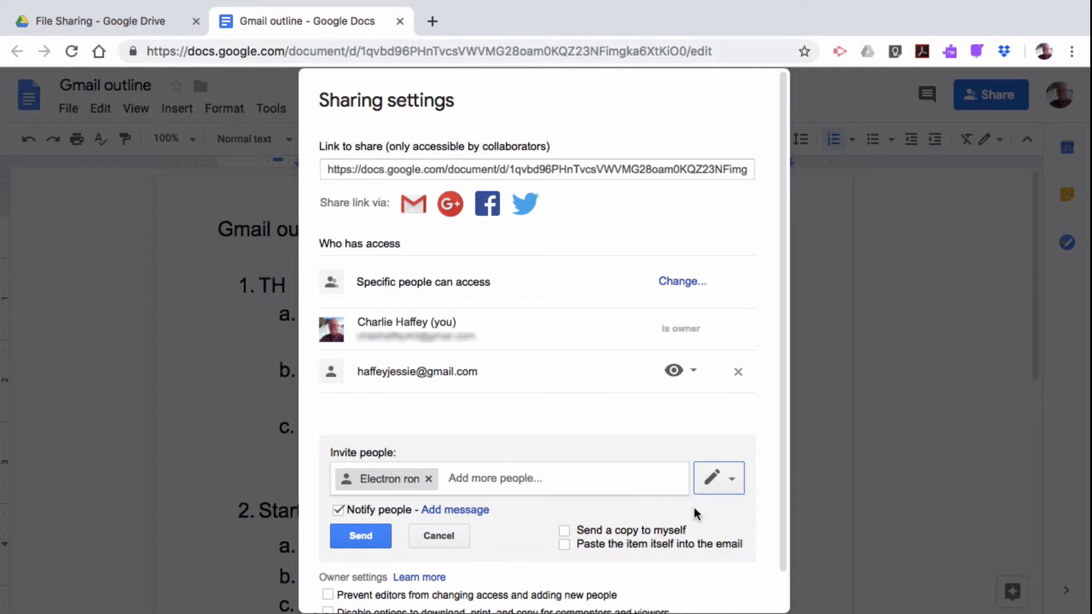
{"action": "left_click", "coordinate": [339, 510]}
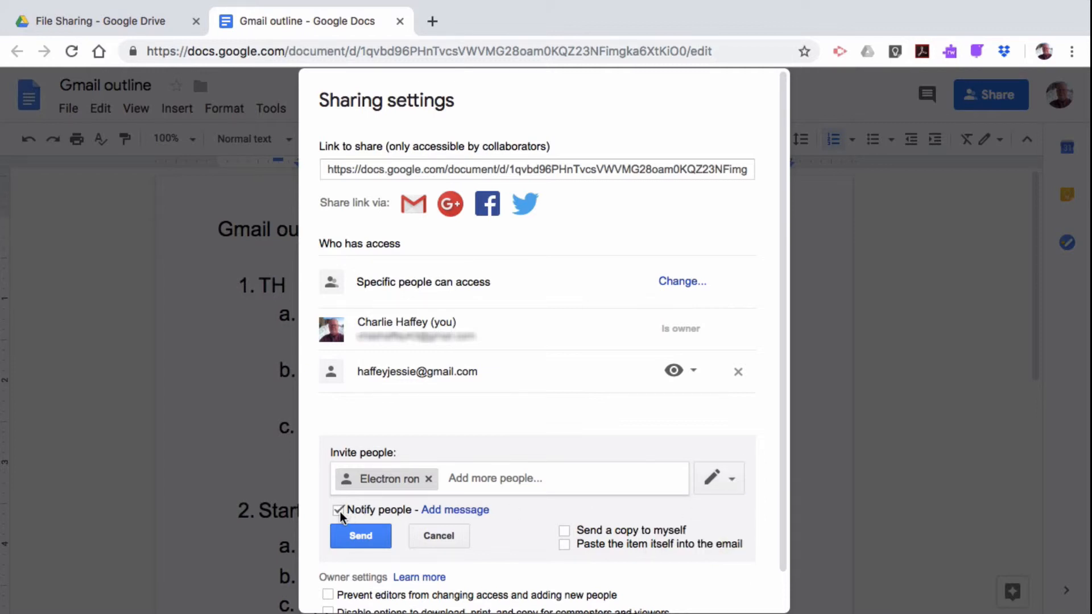
{"action": "left_click", "coordinate": [357, 537]}
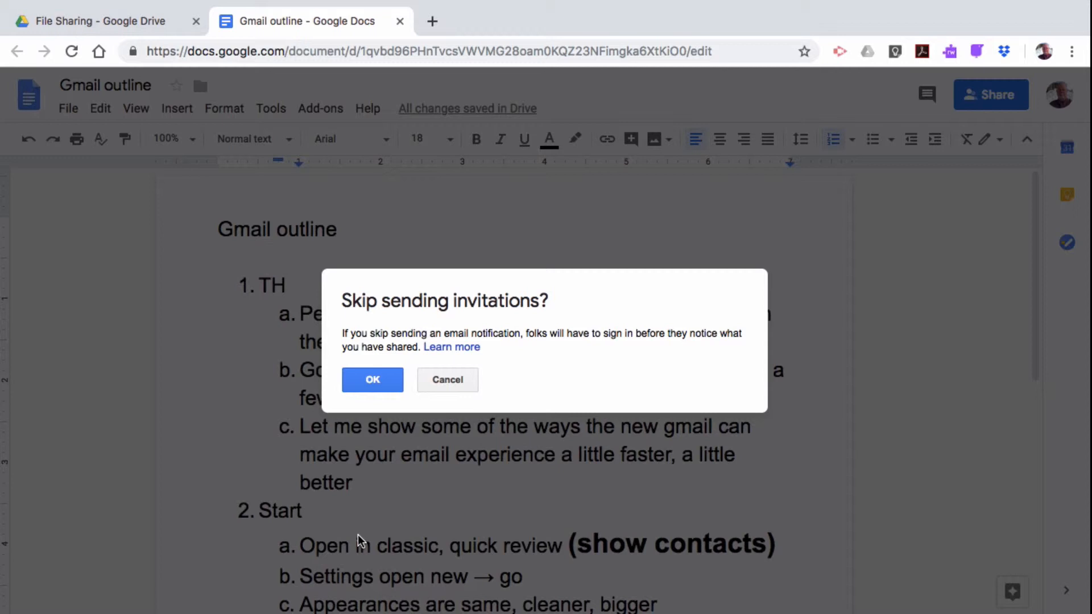
{"action": "left_click", "coordinate": [371, 379]}
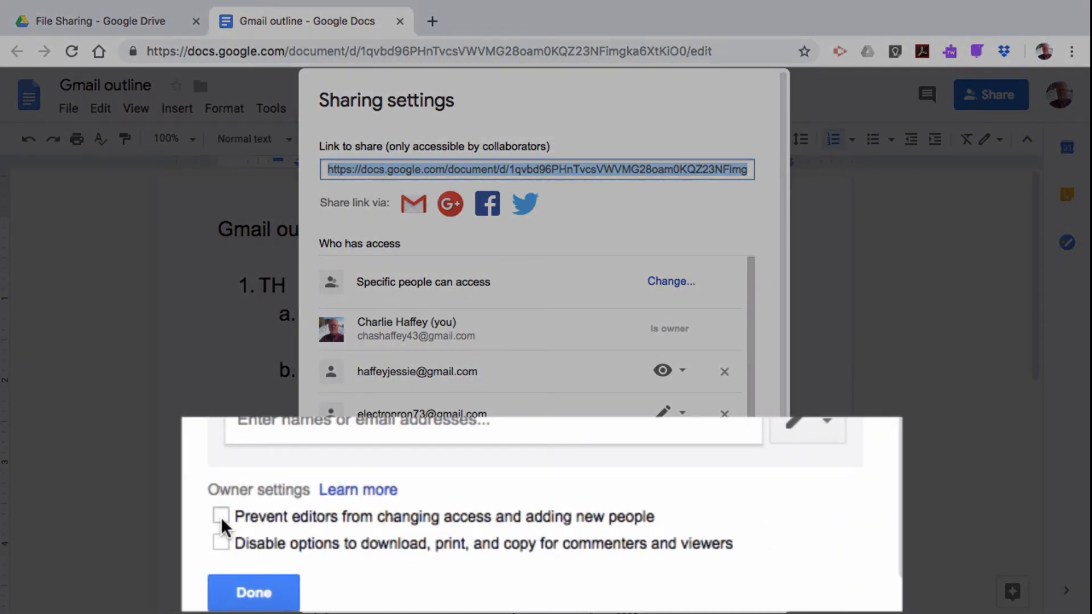
- Disable the options to download, print, and copy for commenters and viewers, and save the sharing changes
{"action": "left_click", "coordinate": [220, 517]}
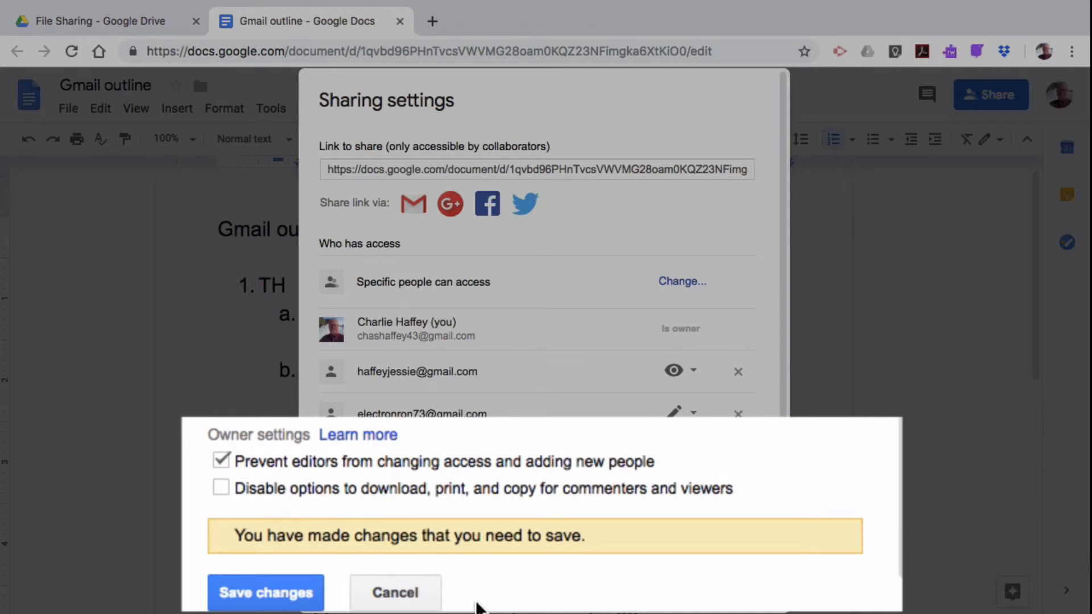
{"action": "left_click", "coordinate": [221, 459]}
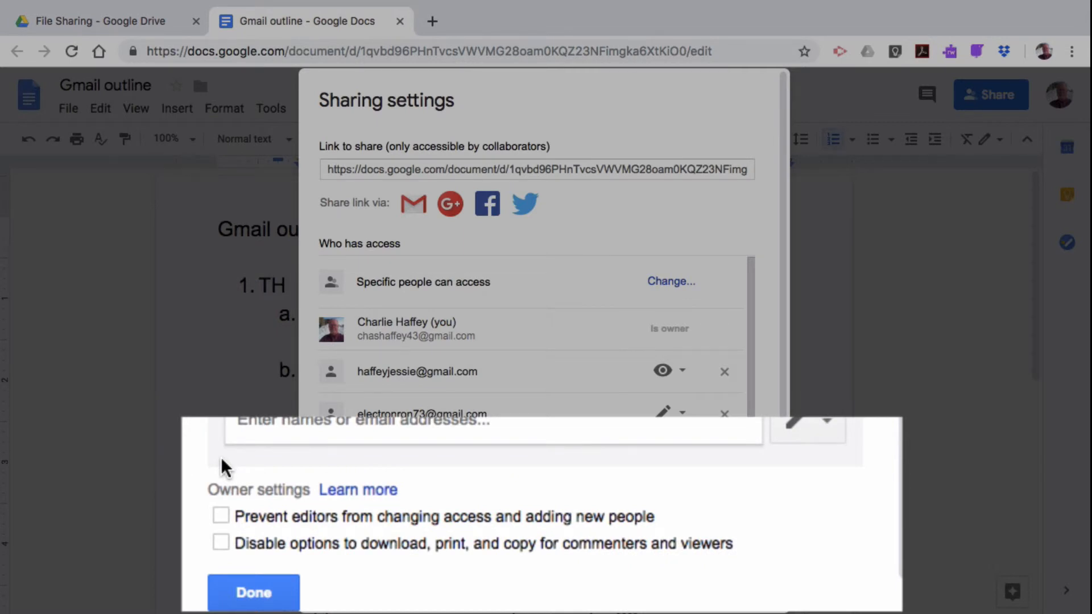
{"action": "left_click", "coordinate": [220, 542]}
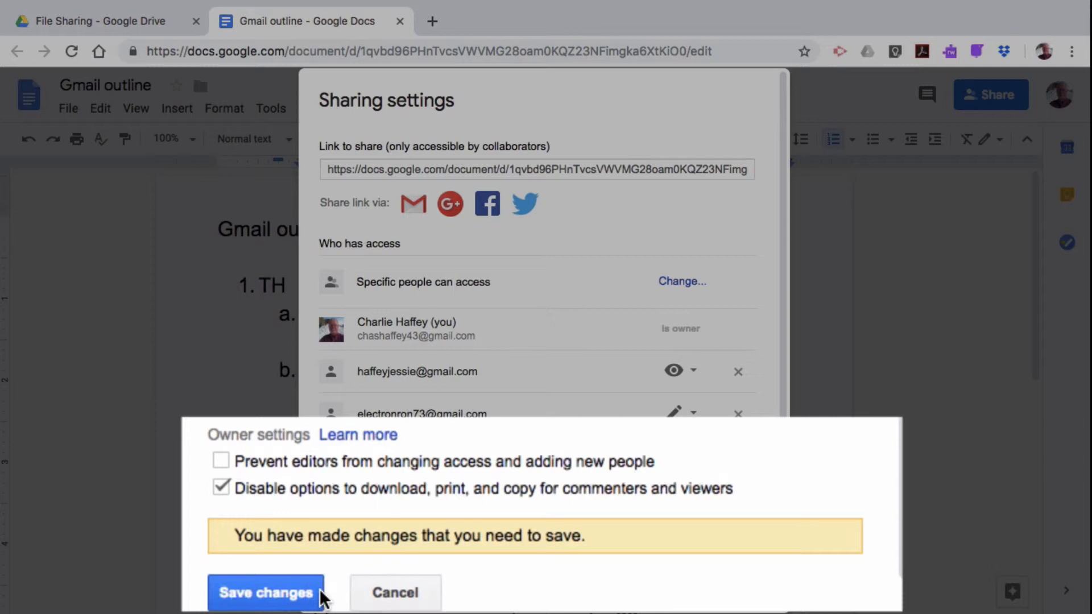
{"action": "left_click", "coordinate": [283, 593]}
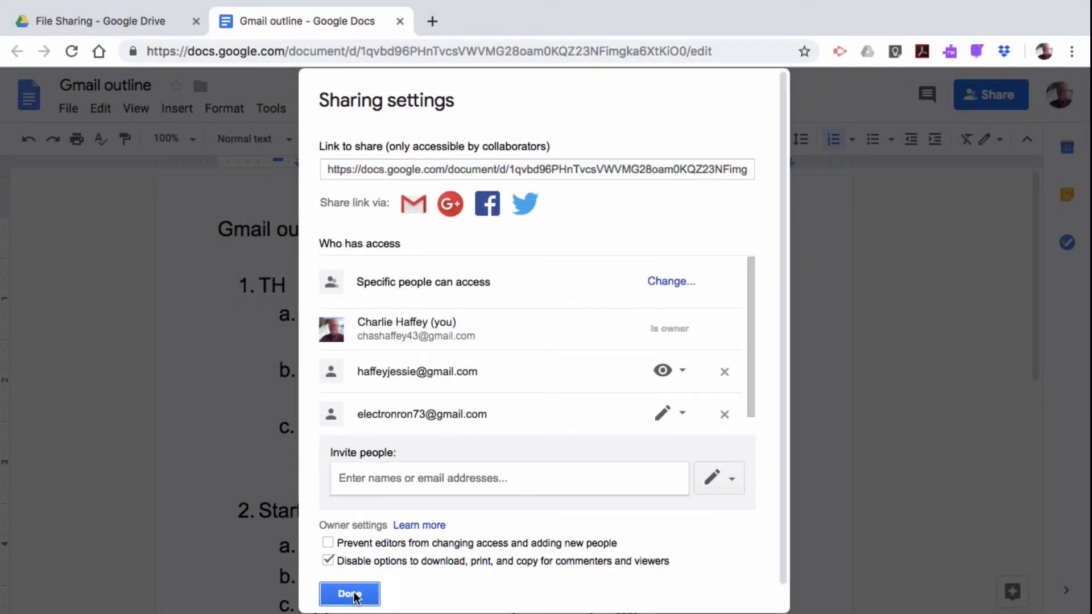
- Remove the view-only collaborator's access in the document's advanced sharing settings, save the change, and close the settings
{"action": "left_click", "coordinate": [354, 596]}
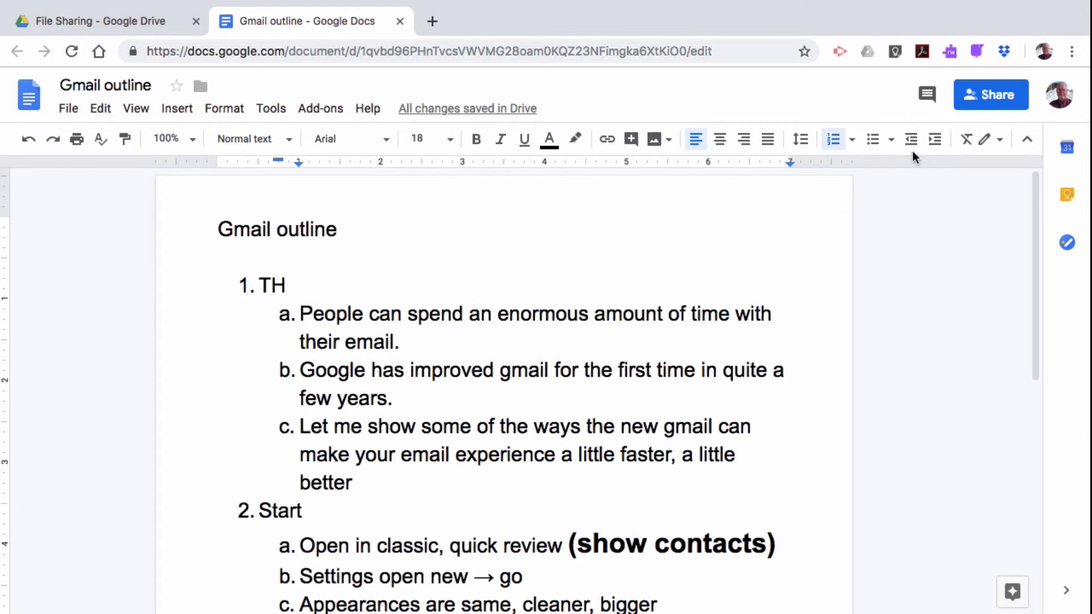
{"action": "left_click", "coordinate": [994, 98]}
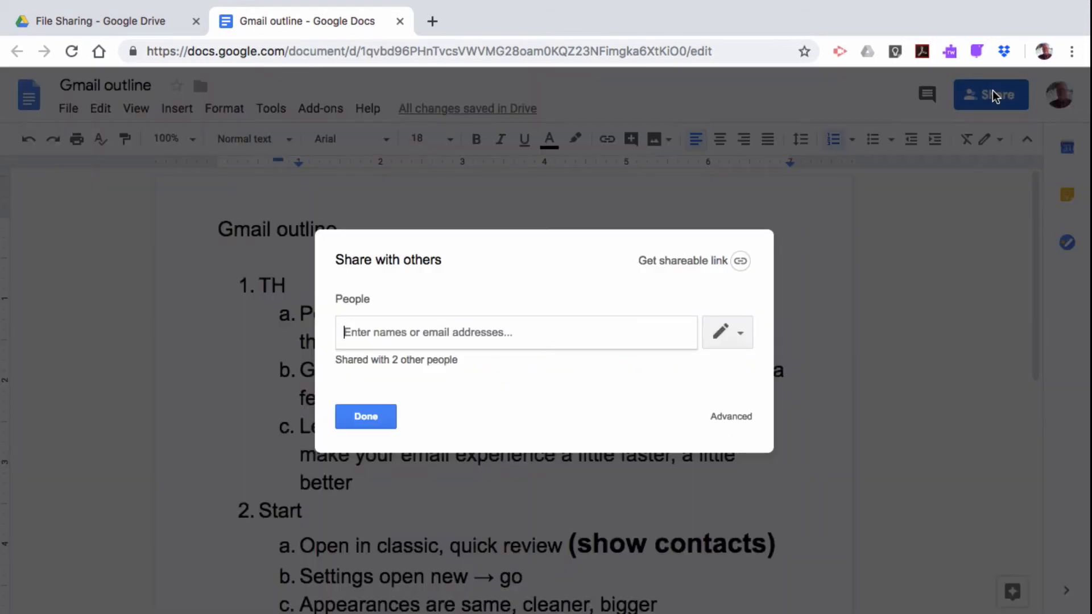
{"action": "left_click", "coordinate": [730, 419]}
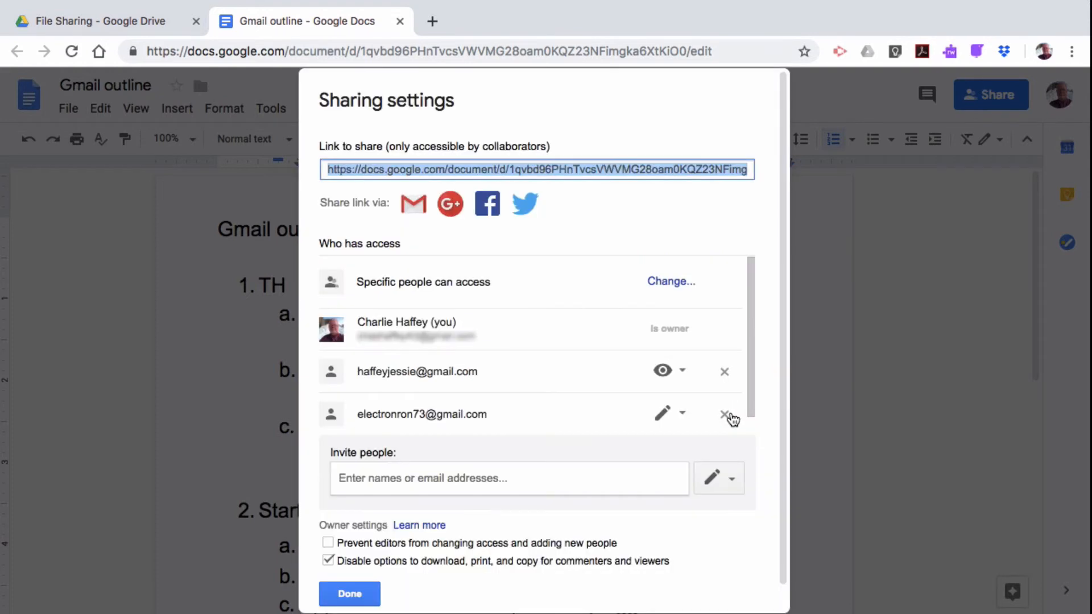
{"action": "left_click", "coordinate": [724, 373]}
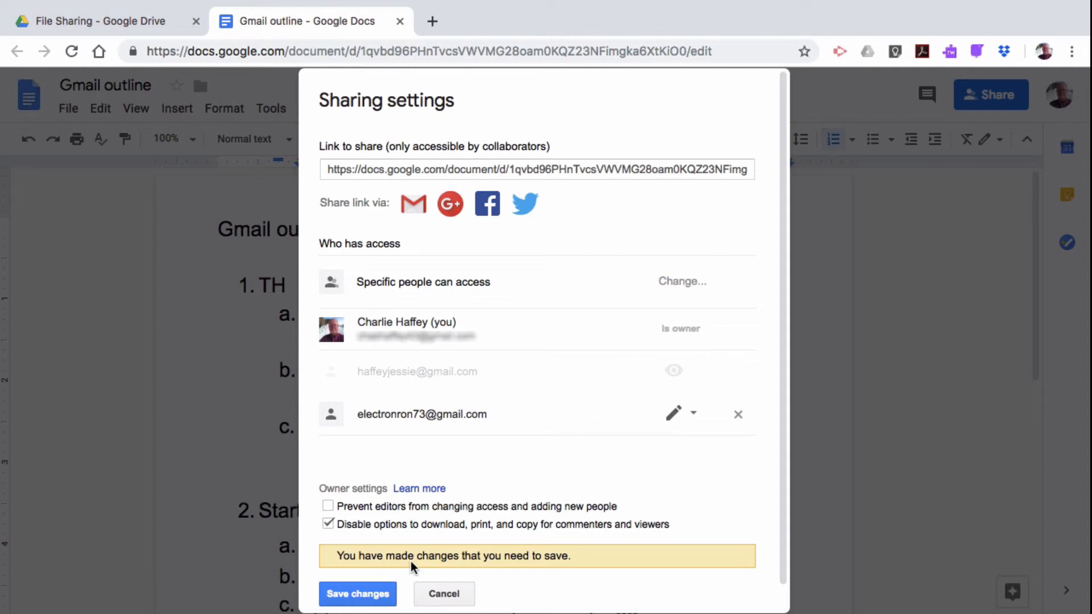
{"action": "left_click", "coordinate": [359, 594]}
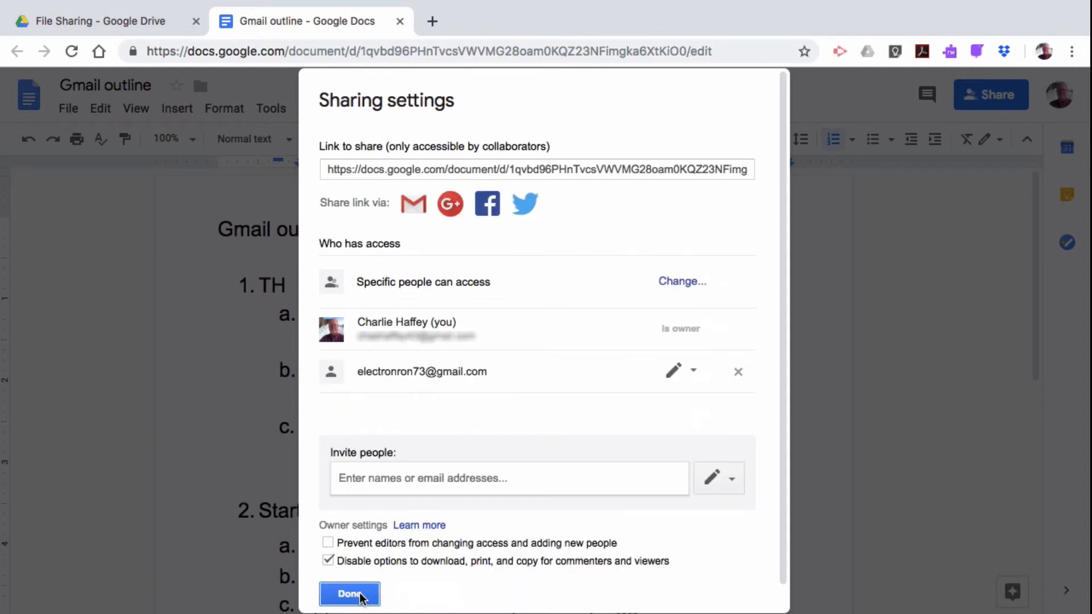
{"action": "left_click", "coordinate": [352, 595]}
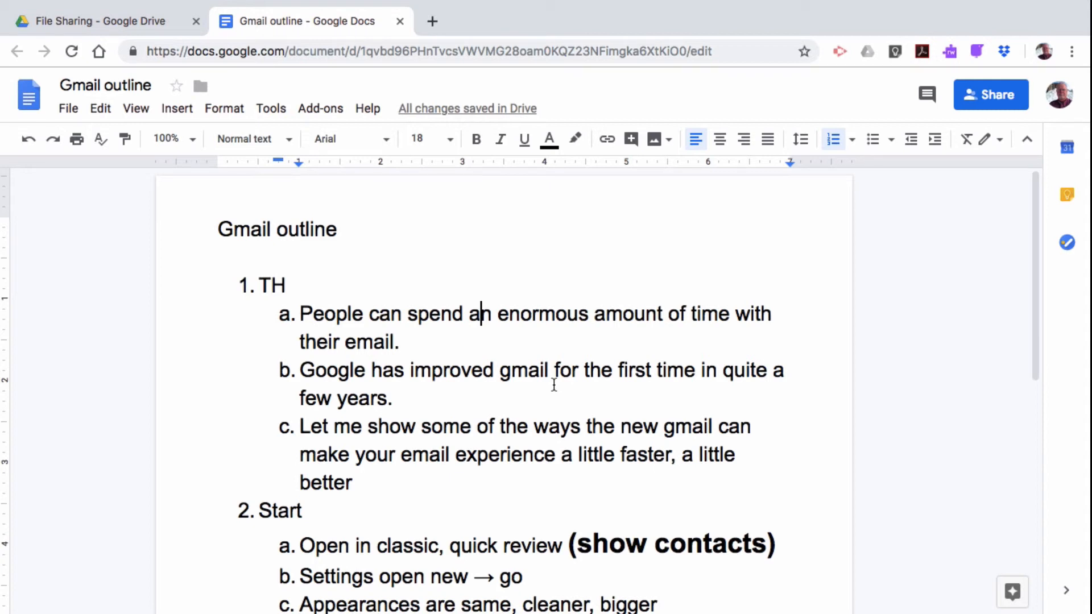
- Set the sharing permission to Can view, turn on link sharing for anyone with the link, and copy the shareable link
{"action": "left_click", "coordinate": [988, 97]}
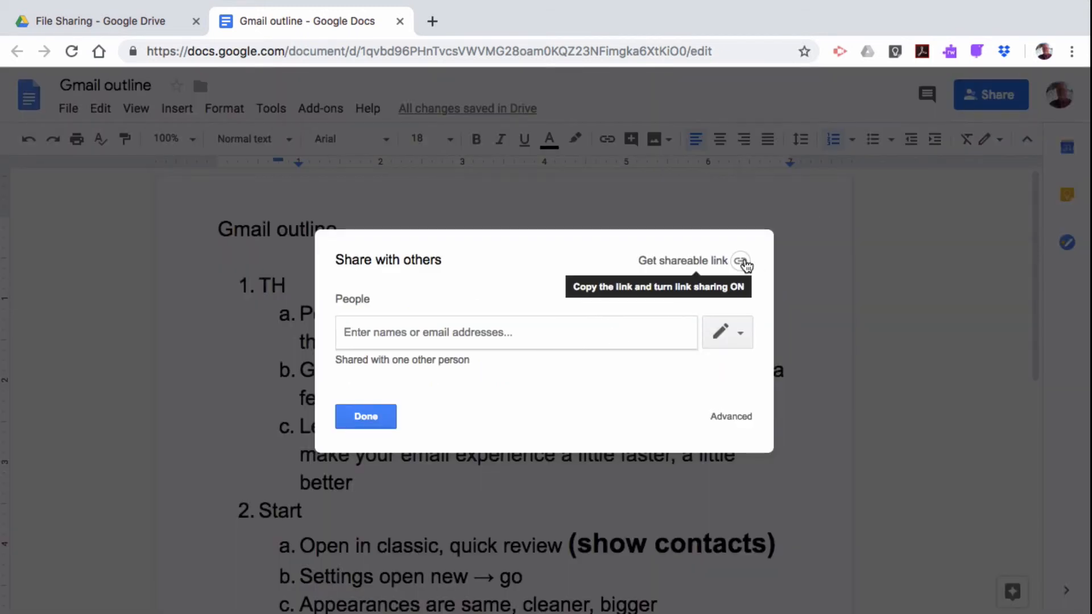
{"action": "left_click", "coordinate": [738, 334]}
{"action": "left_click", "coordinate": [705, 414]}
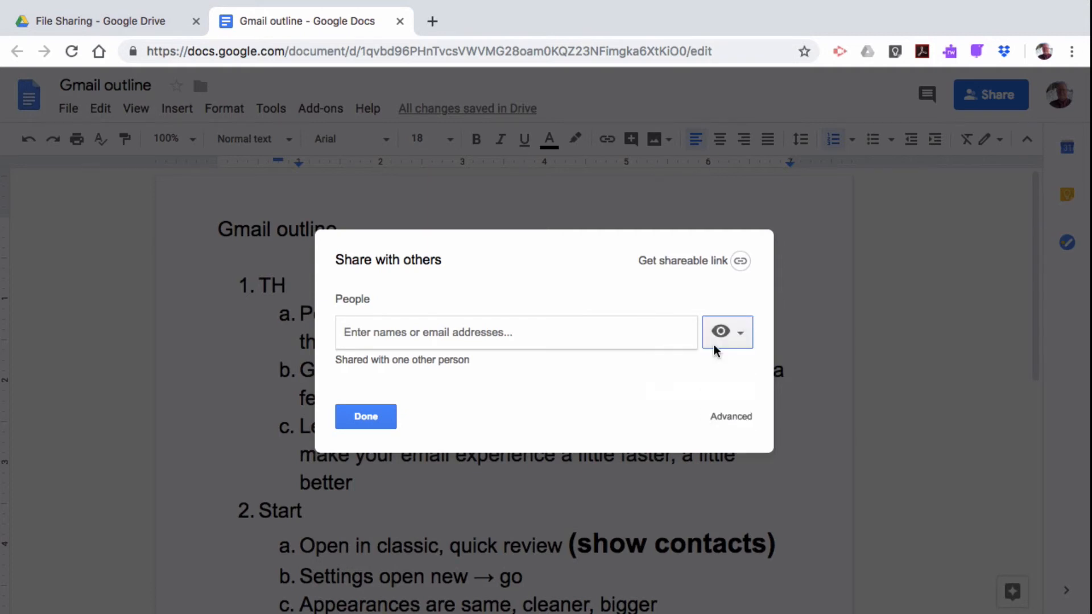
{"action": "left_click", "coordinate": [741, 262]}
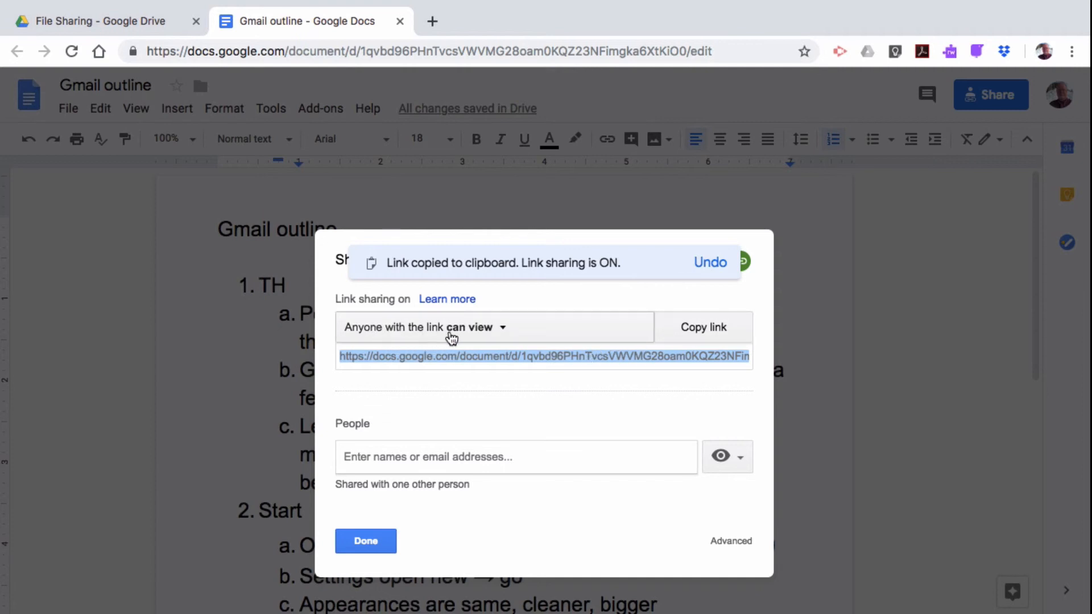
{"action": "left_click", "coordinate": [695, 334]}
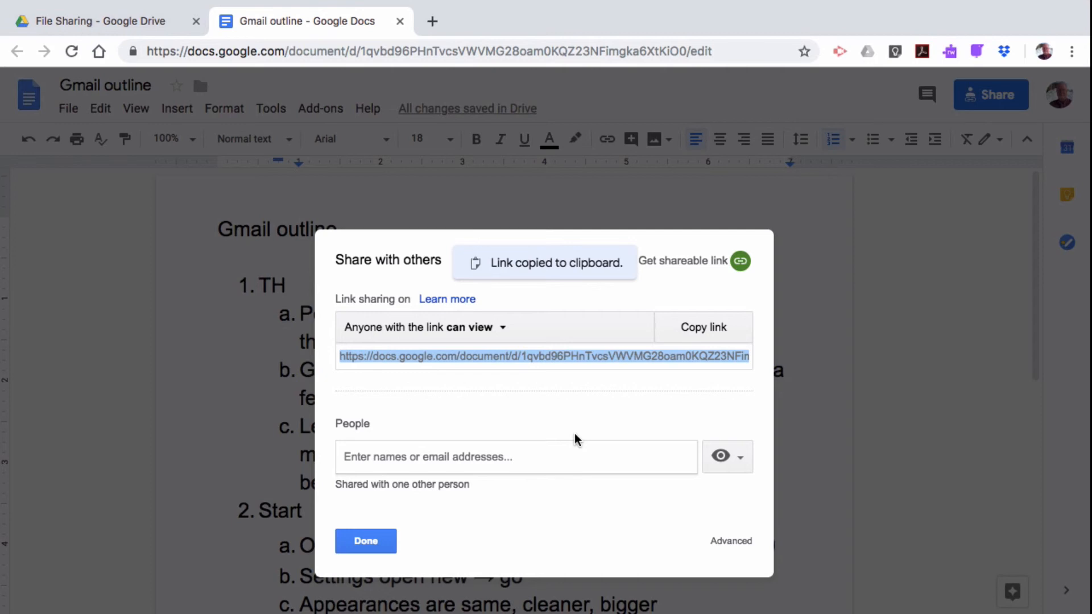
{"action": "left_click", "coordinate": [364, 541]}
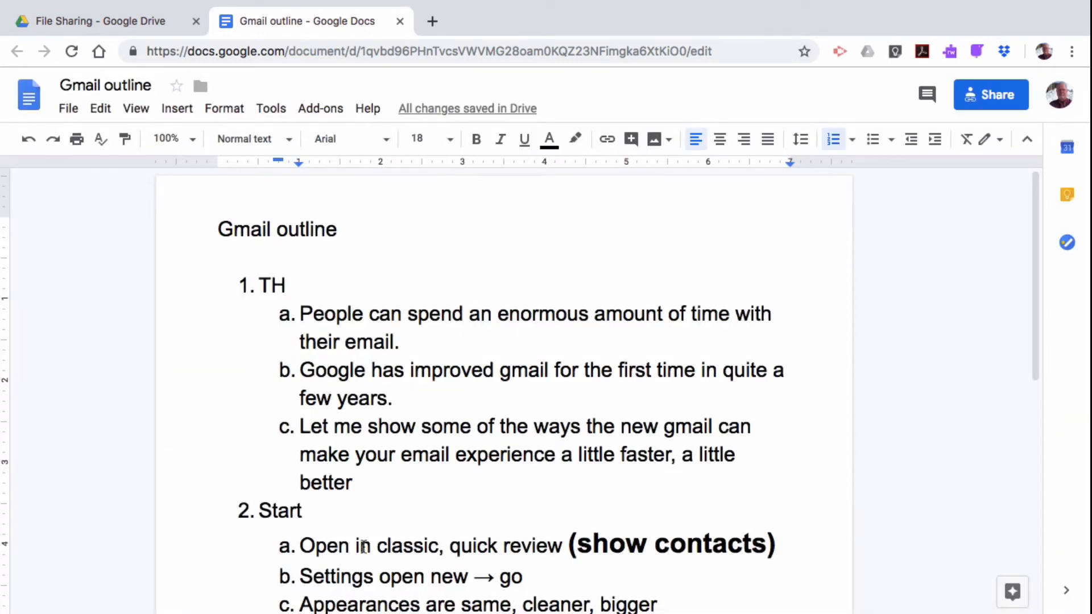